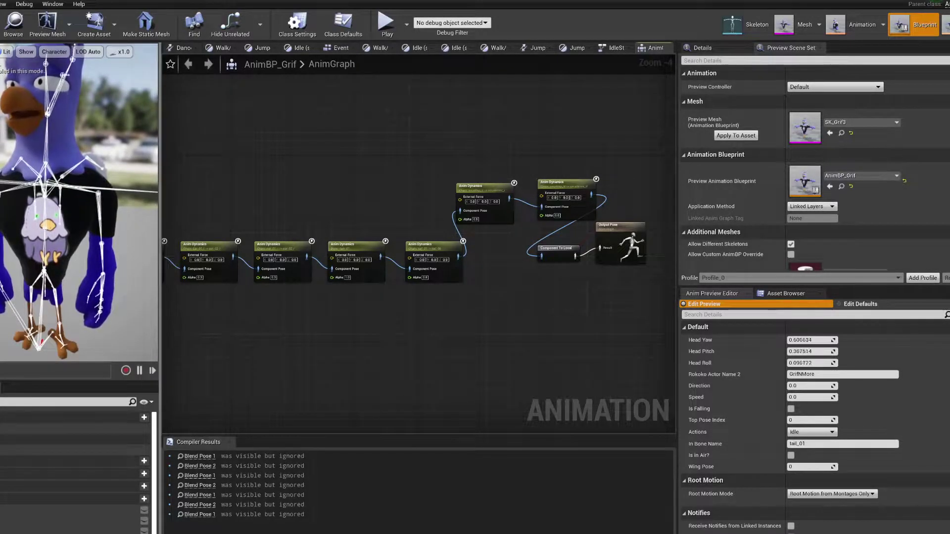
Widen the character preview area beside the AnimGraph.
drag(160, 237, 277, 238)
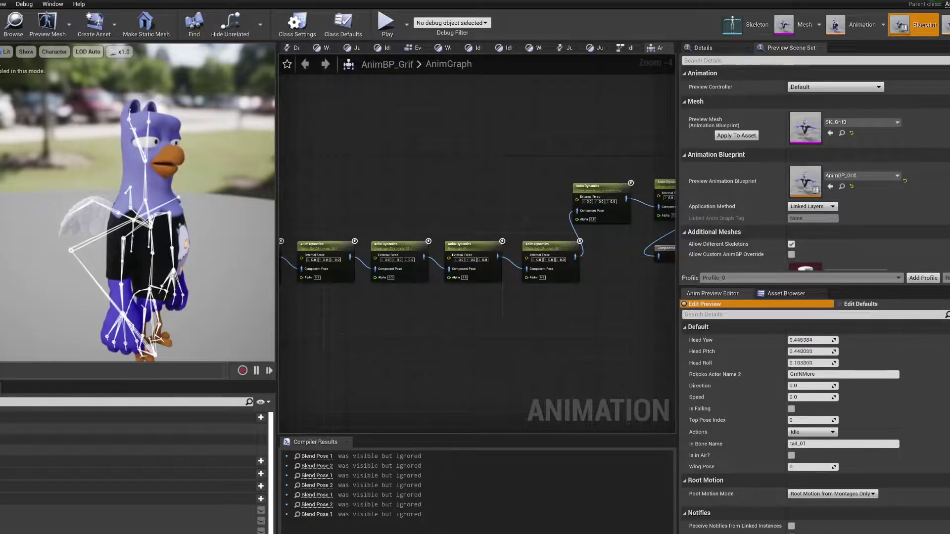
drag(277, 248, 216, 248)
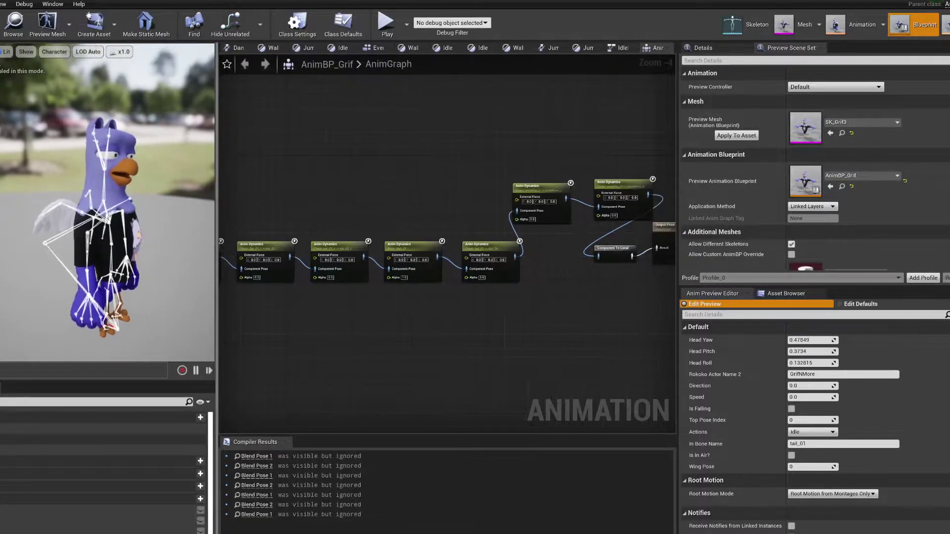
Examine the start of the AnimGraph, from the IdleStates state machine to the Live Link Pose node.
right_drag(350, 335, 827, 299)
right_drag(388, 305, 724, 371)
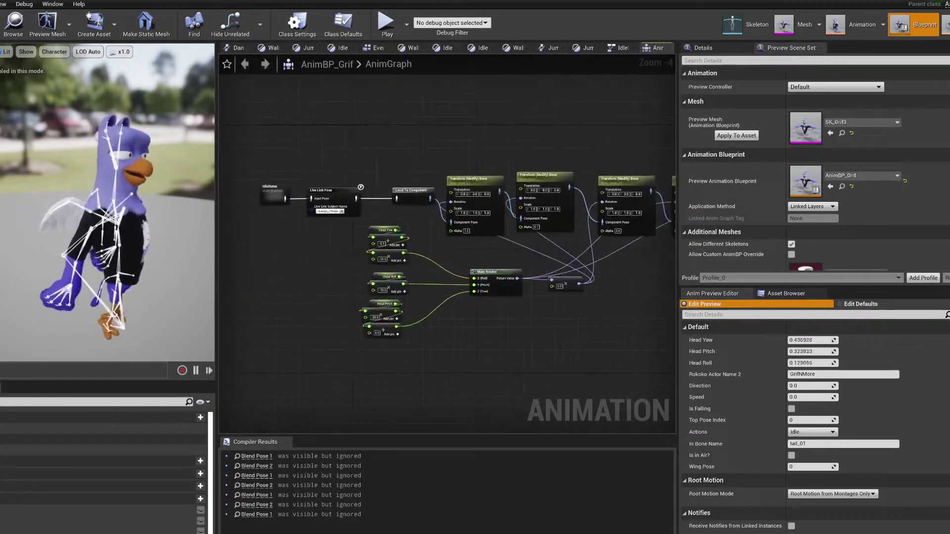
right_drag(334, 328, 399, 380)
scroll(387, 322, up, 4)
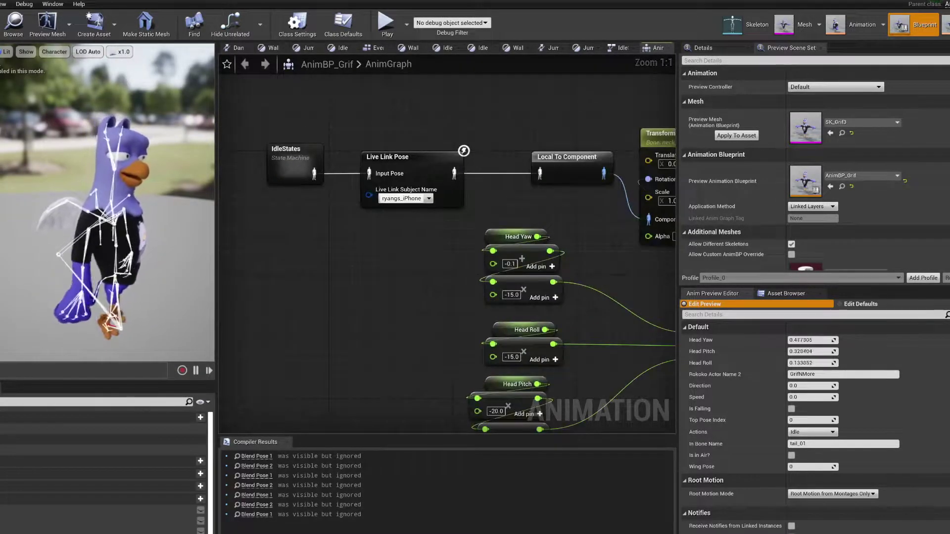
right_drag(373, 282, 382, 385)
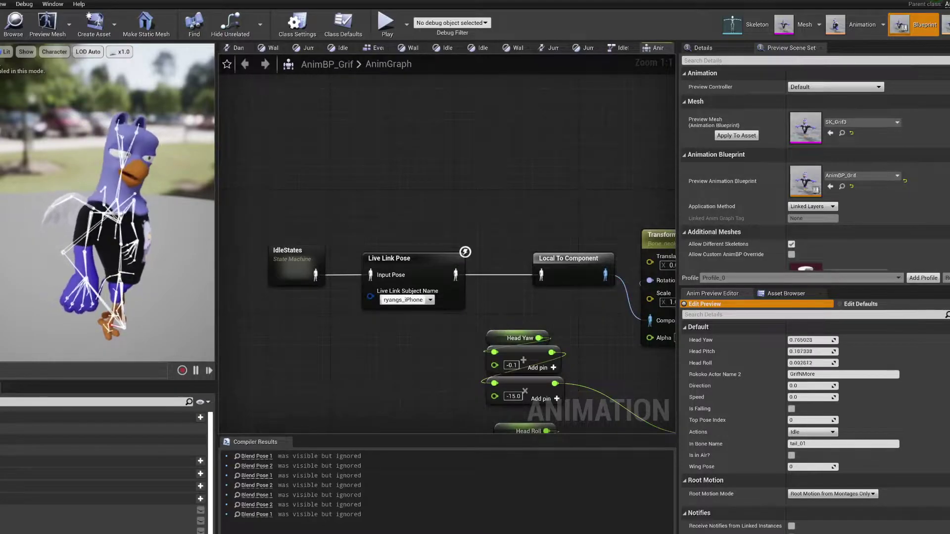
right_drag(328, 320, 351, 288)
click(313, 240)
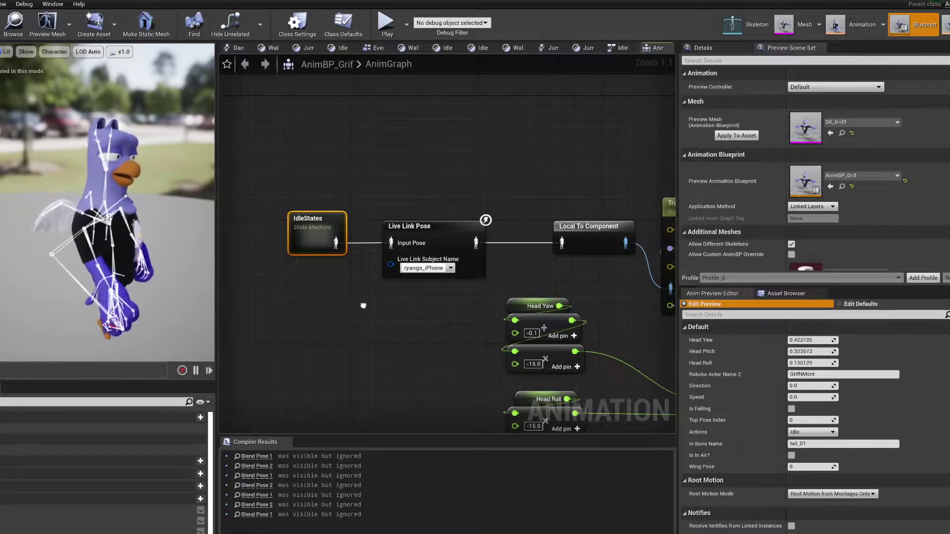
Move the first Local To Component node slightly closer to the Live Link Pose node.
right_drag(364, 302, 297, 281)
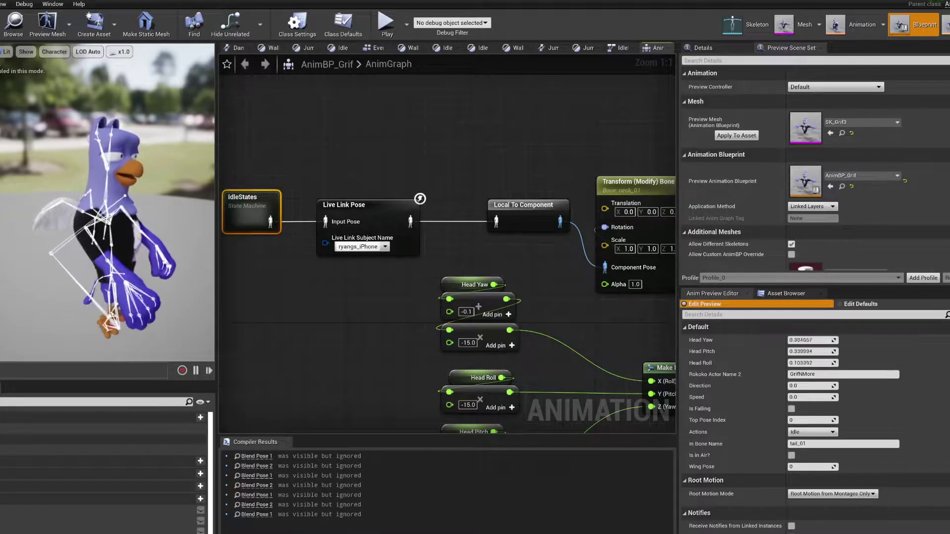
right_drag(464, 175, 363, 170)
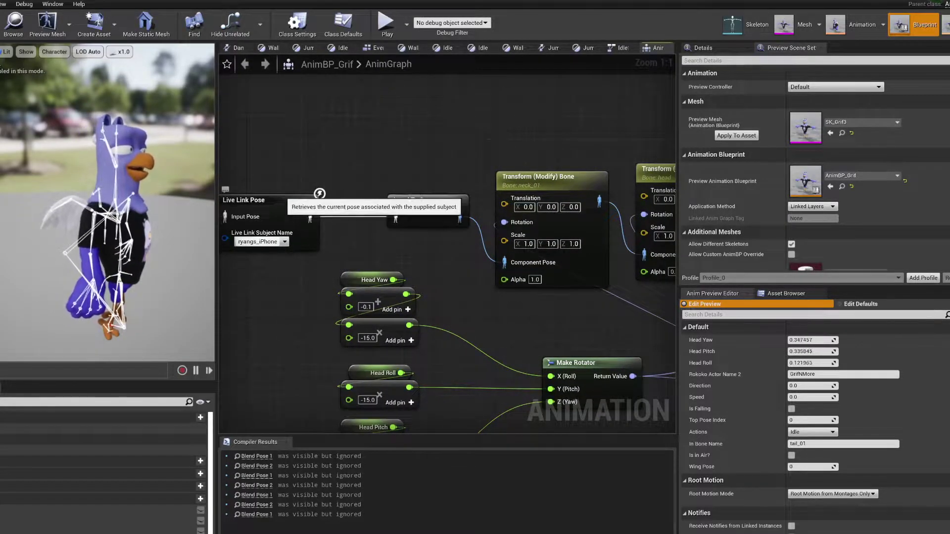
right_drag(374, 174, 404, 180)
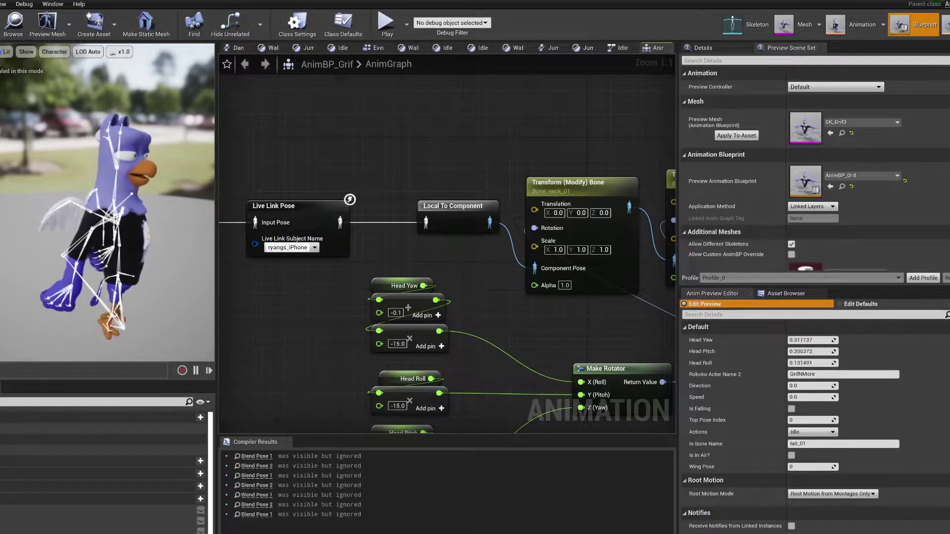
drag(445, 207, 430, 208)
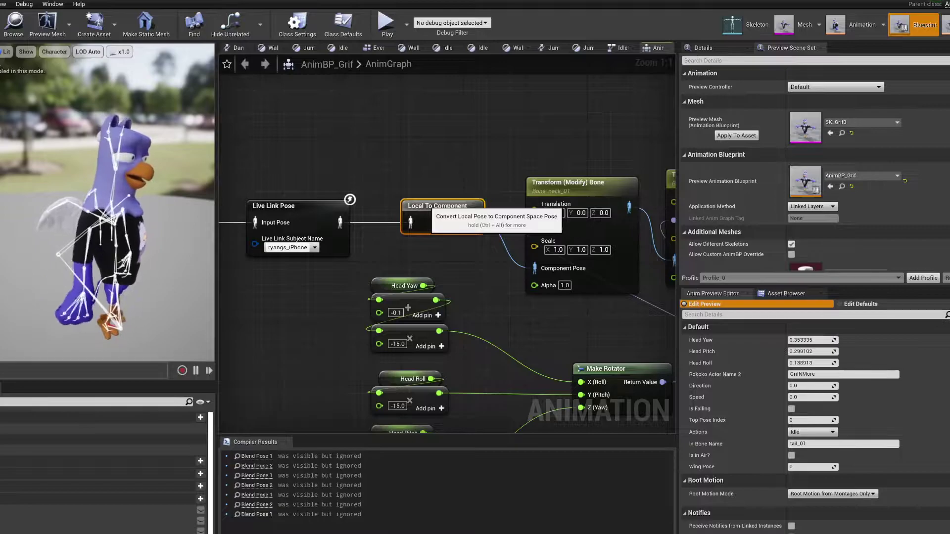
Examine the Transform (Modify) Bone nodes and the Head Yaw, Head Roll and Head Pitch math feeding Make Rotator.
scroll(369, 229, down, 6)
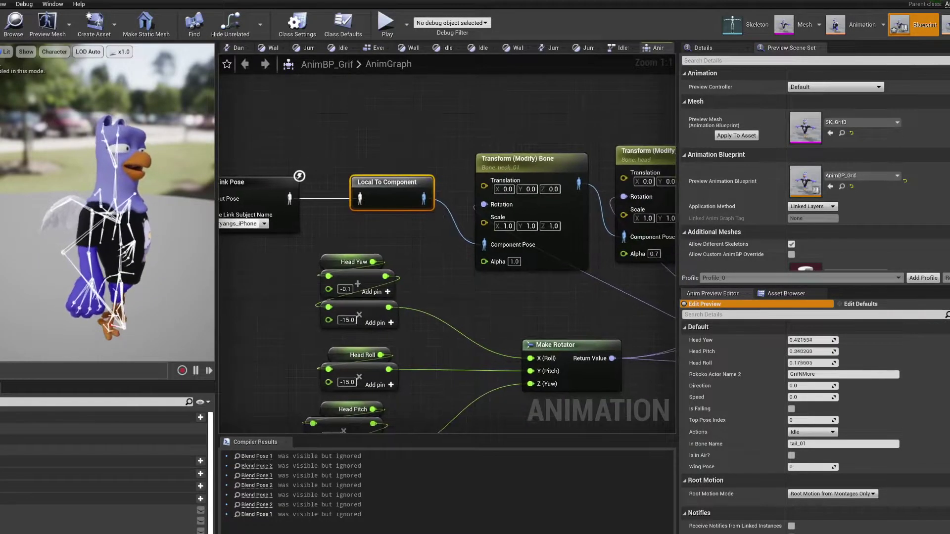
scroll(380, 238, up, 4)
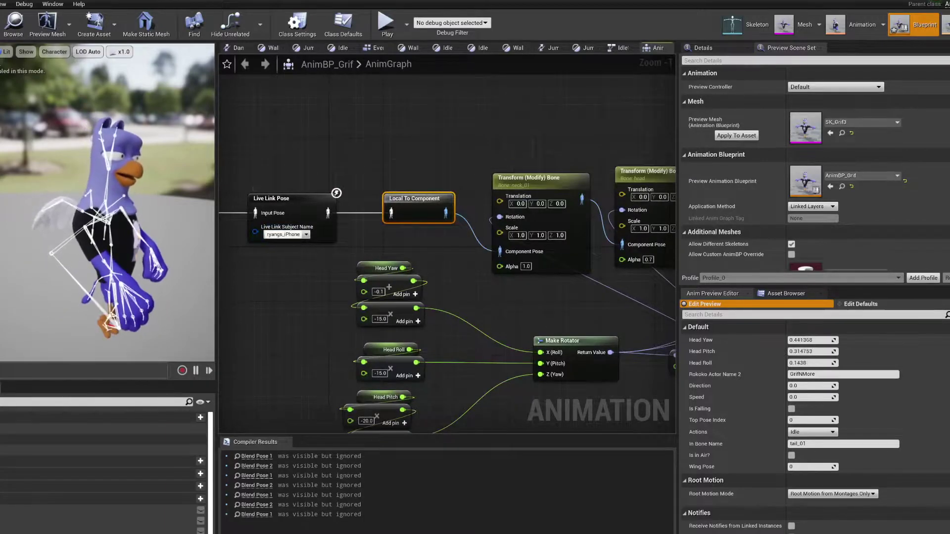
right_drag(521, 296, 345, 300)
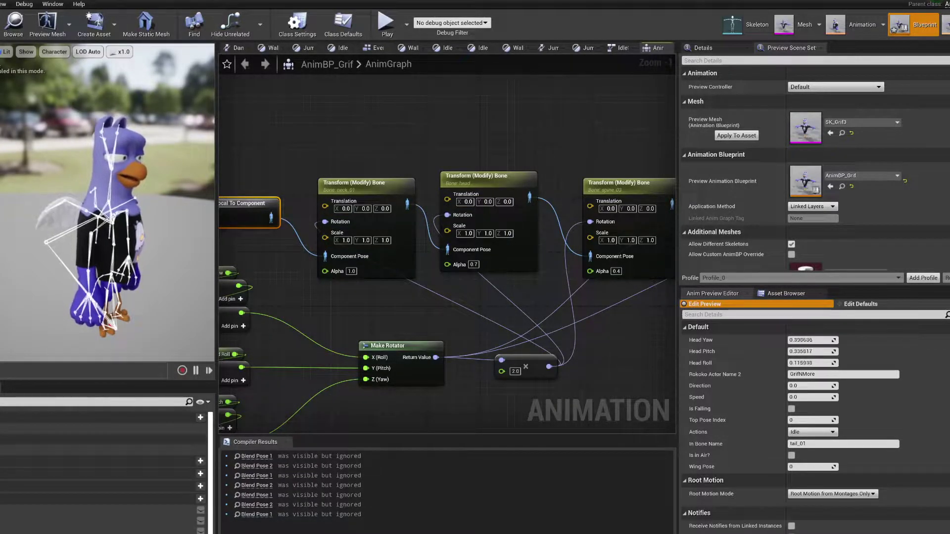
right_drag(457, 308, 634, 257)
scroll(501, 328, up, 1)
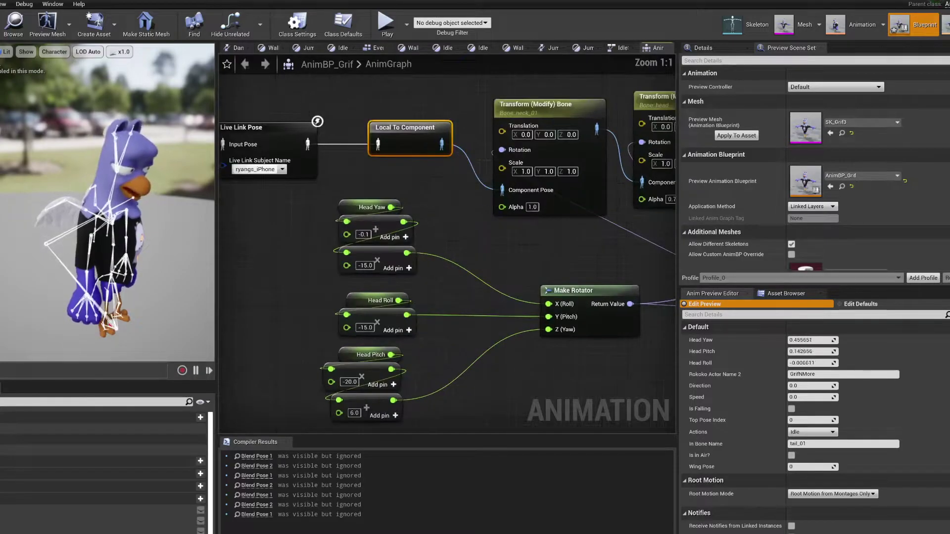
right_drag(456, 321, 540, 276)
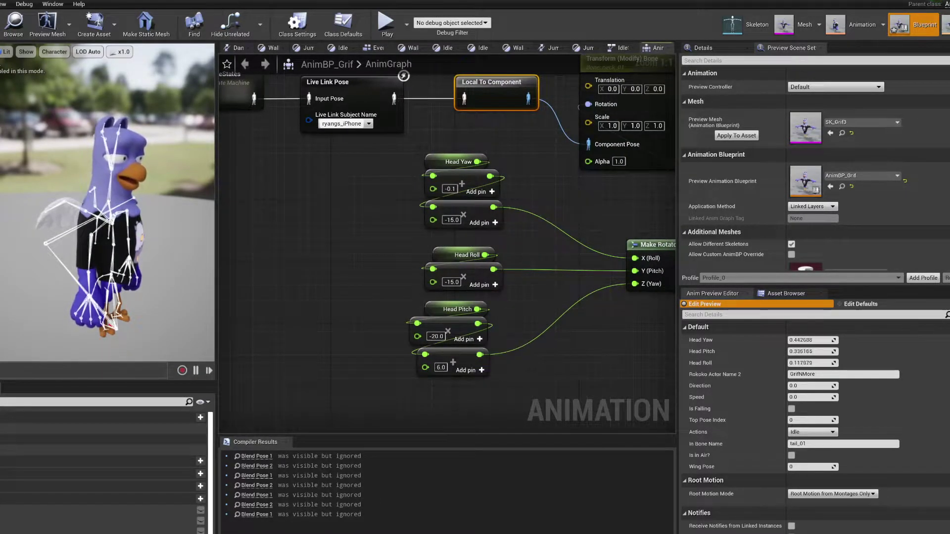
Open the Event Graph and examine how Evaluate Live Link Frame supplies the Head Yaw, Head Pitch and Head Roll variables.
click(5, 428)
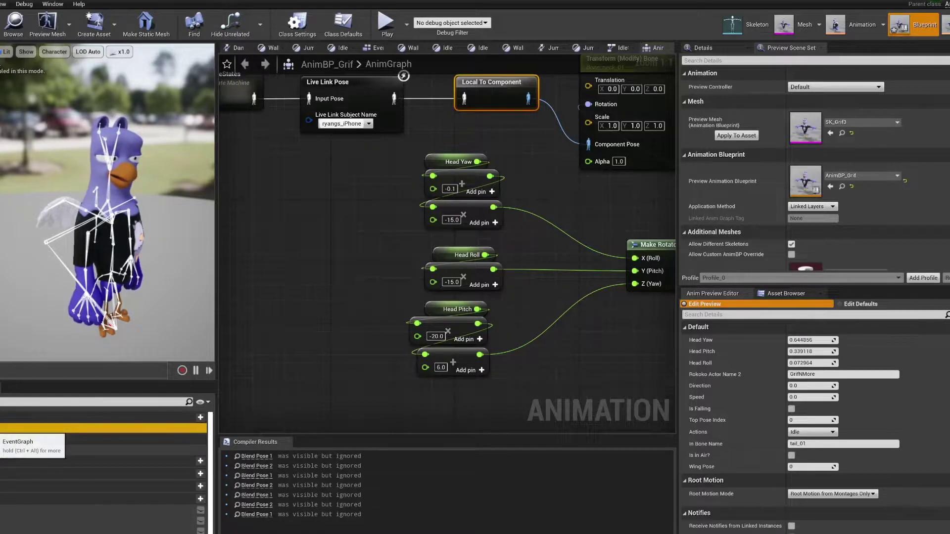
double_click(5, 428)
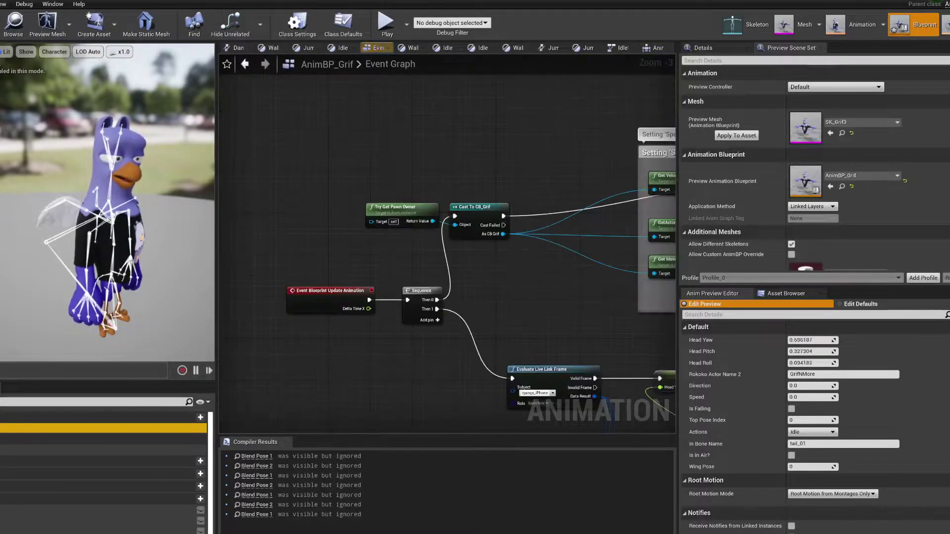
right_drag(541, 288, 230, 112)
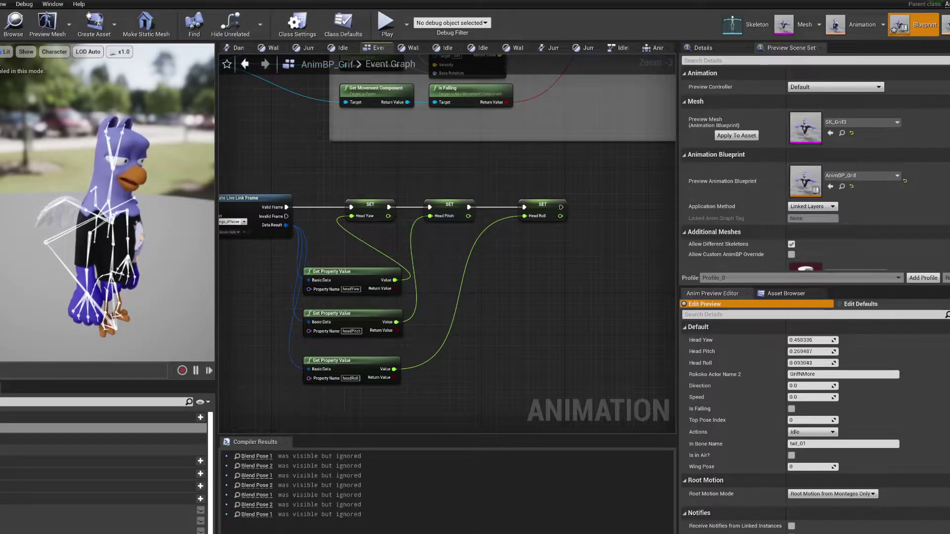
scroll(350, 334, up, 3)
right_drag(339, 287, 440, 358)
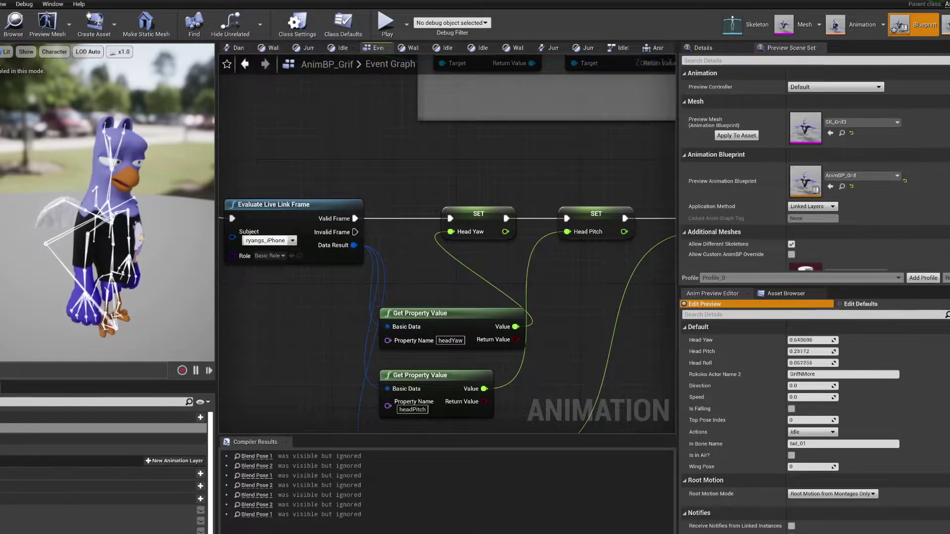
Return to the AnimGraph and examine how Make Rotator drives the neck, head and spine Transform (Modify) Bone nodes.
double_click(10, 449)
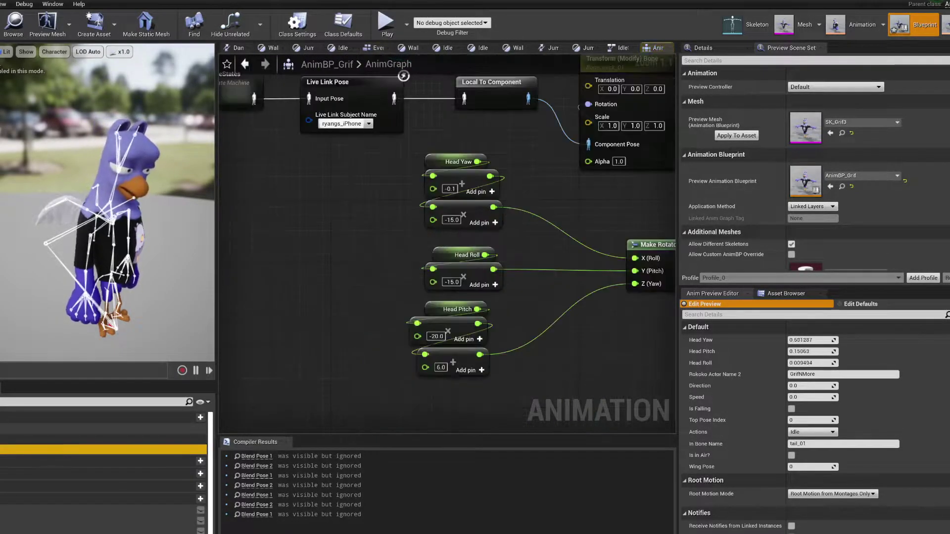
right_drag(558, 317, 483, 354)
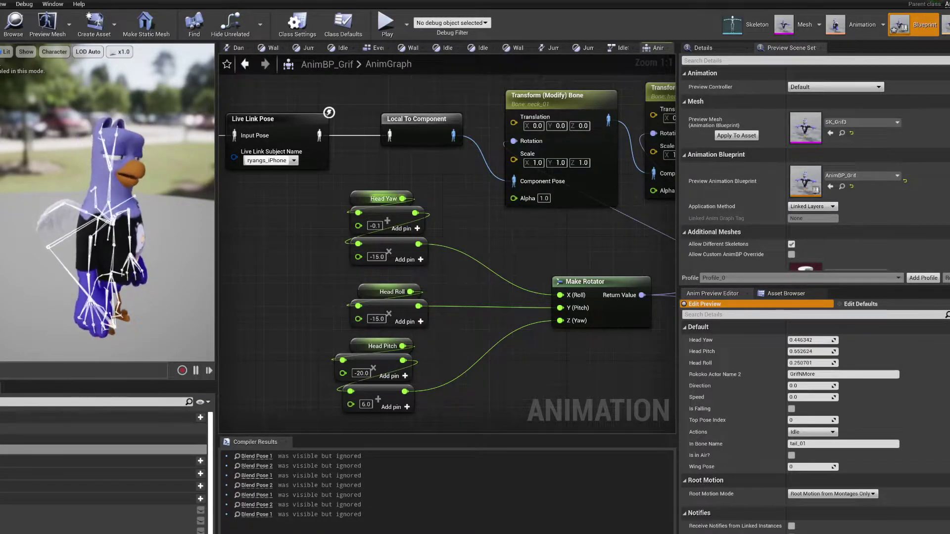
right_drag(507, 242, 210, 229)
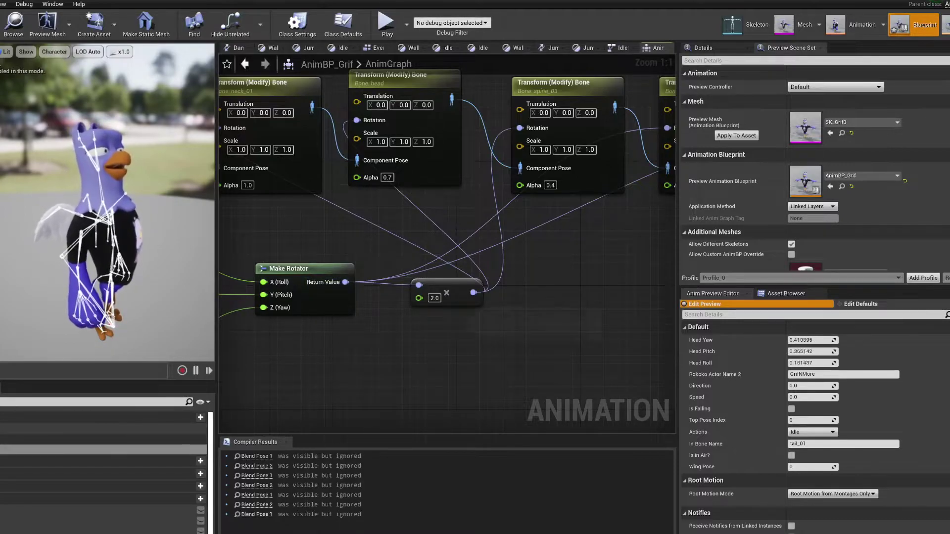
right_drag(444, 331, 486, 357)
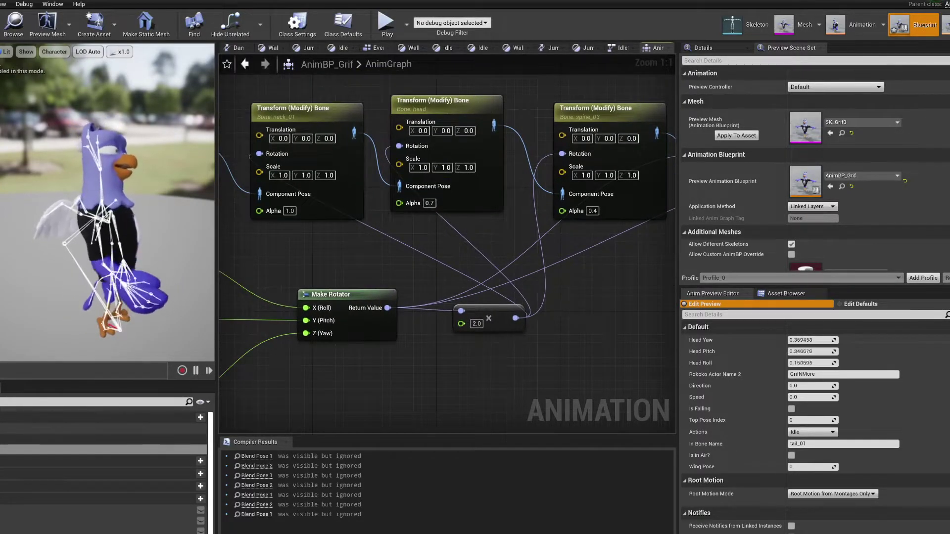
right_drag(608, 295, 253, 354)
Examine the Modify Curve node and its jaw and mouth values after the last Transform (Modify) Bone node.
right_drag(494, 317, 271, 251)
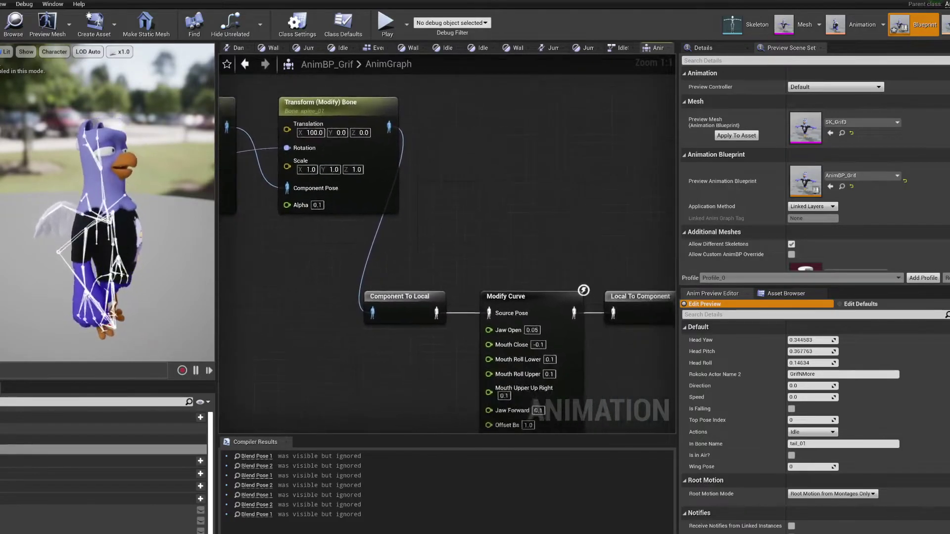
right_drag(489, 314, 425, 225)
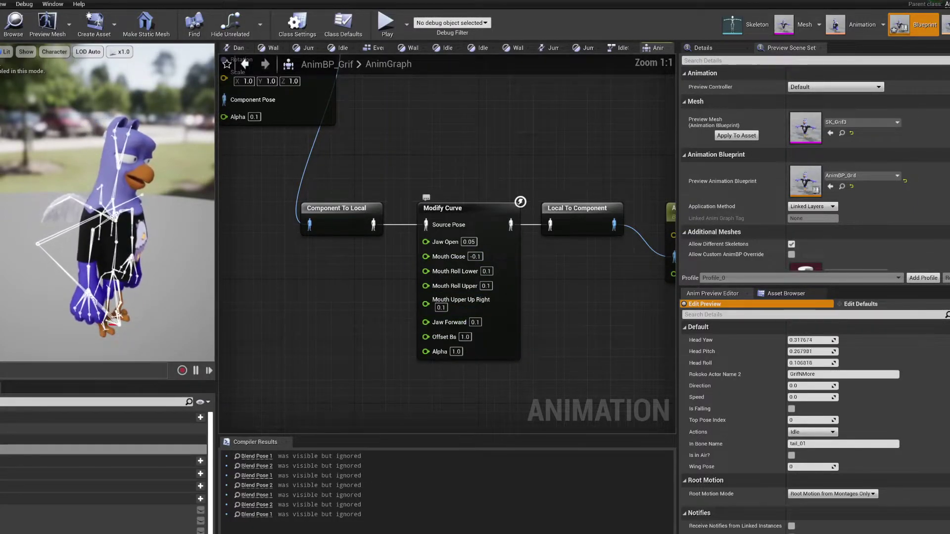
right_drag(315, 169, 332, 159)
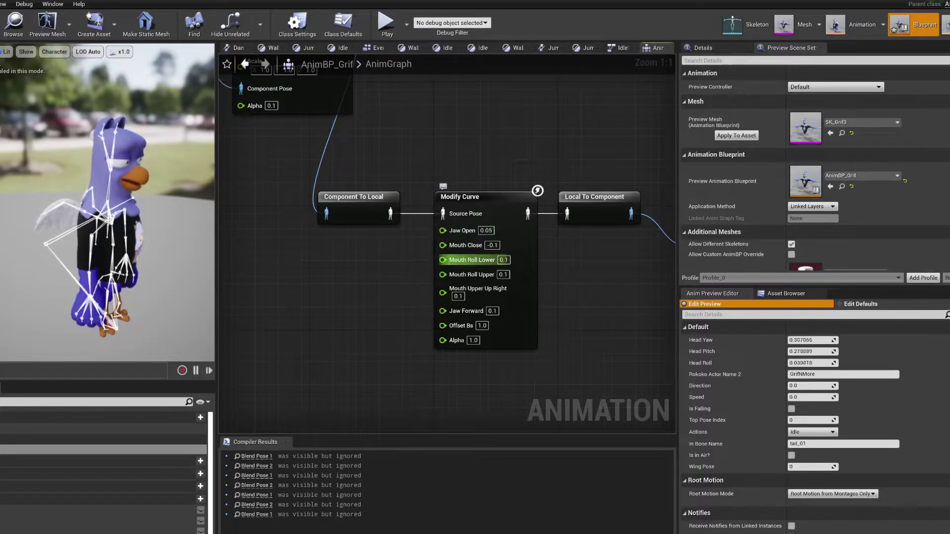
right_drag(548, 310, 589, 389)
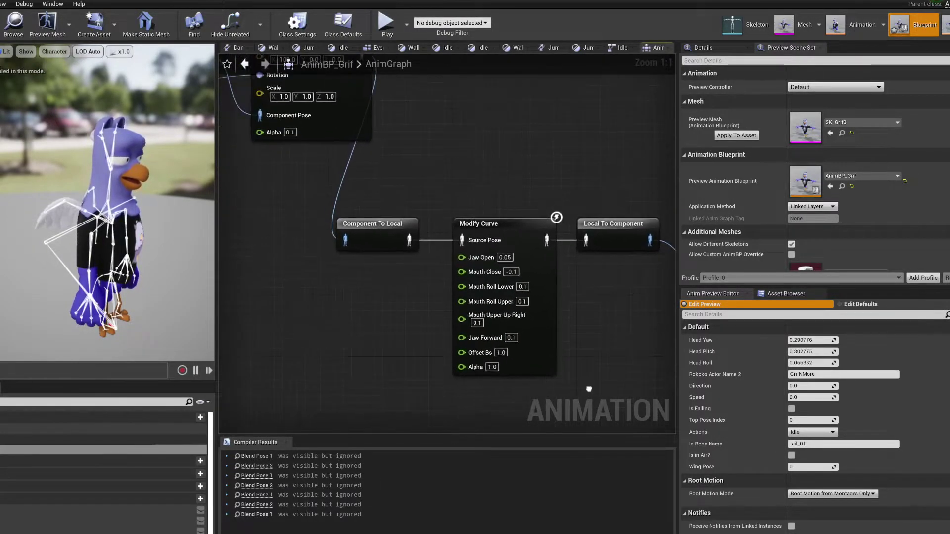
Inspect the chain of Anim Dynamics nodes that follows the Modify Curve node in the AnimGraph.
scroll(346, 327, down, 5)
right_drag(349, 326, 222, 306)
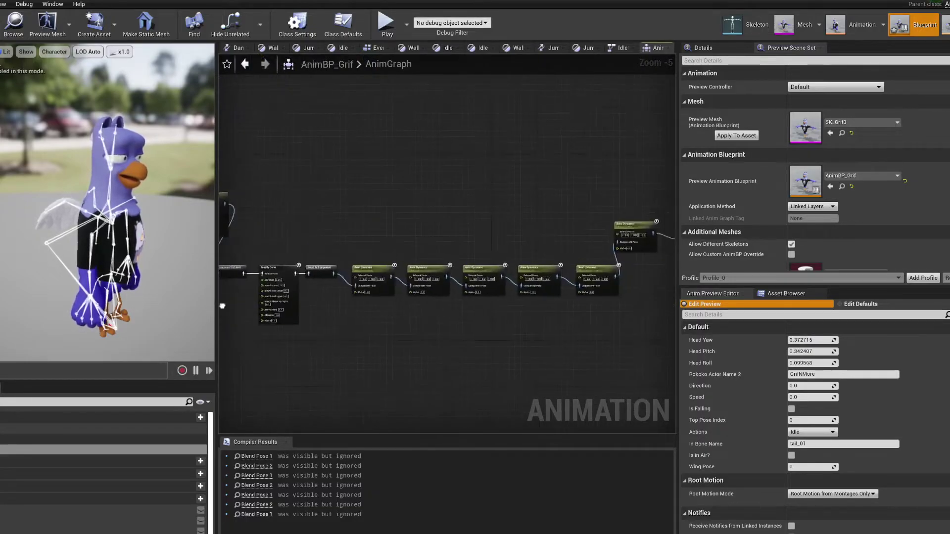
scroll(368, 315, up, 5)
right_drag(393, 338, 331, 370)
scroll(447, 346, down, 4)
right_drag(570, 341, 267, 336)
scroll(489, 340, up, 3)
scroll(501, 322, up, 1)
right_drag(537, 275, 374, 343)
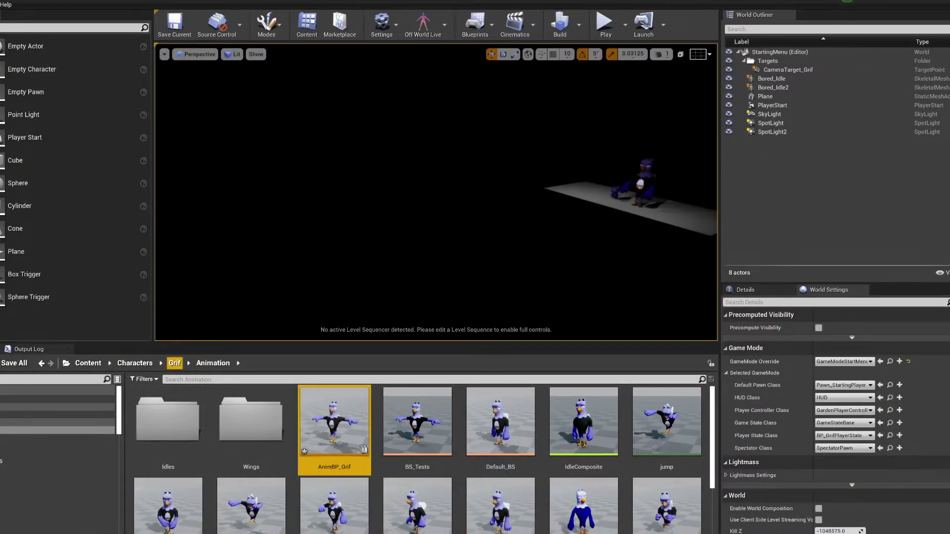
Go to the Characters/Grif content folder in the main editor and open the SK_Grif3 skeletal mesh.
click(174, 363)
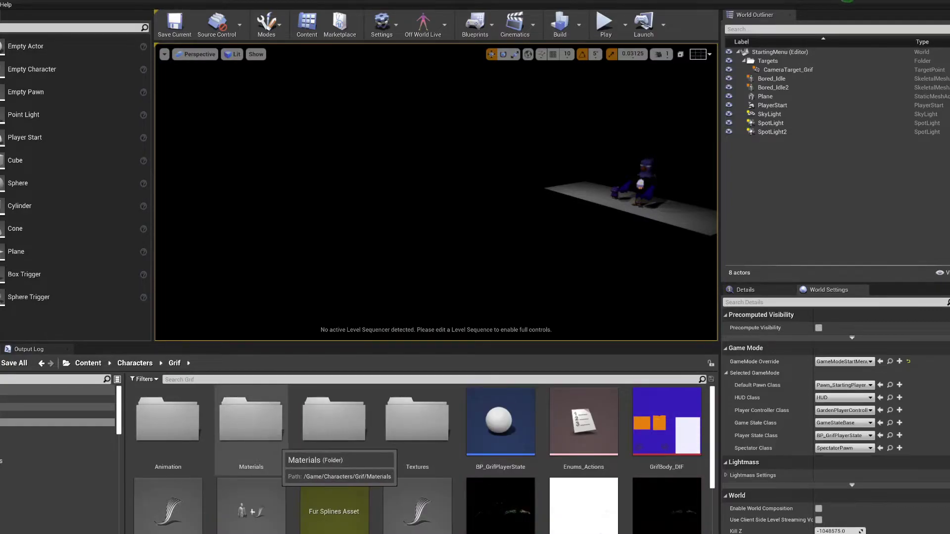
scroll(252, 445, down, 5)
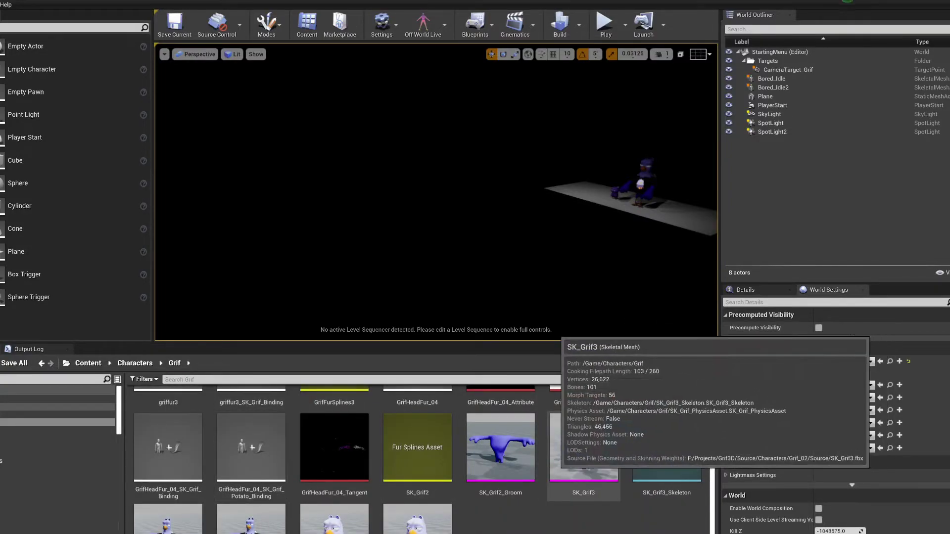
double_click(583, 447)
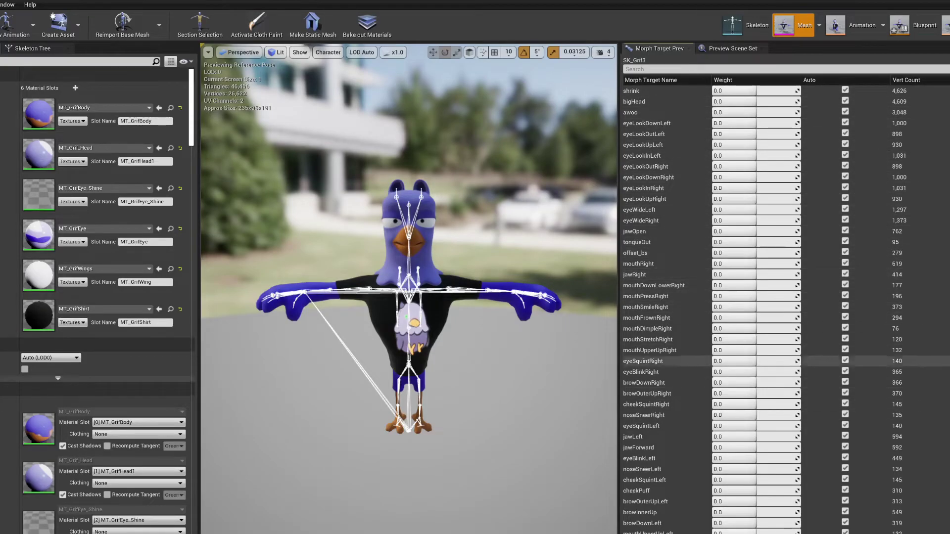
Look through SK_Grif3's morph targets and filter its asset details for "mor".
scroll(787, 361, down, 5)
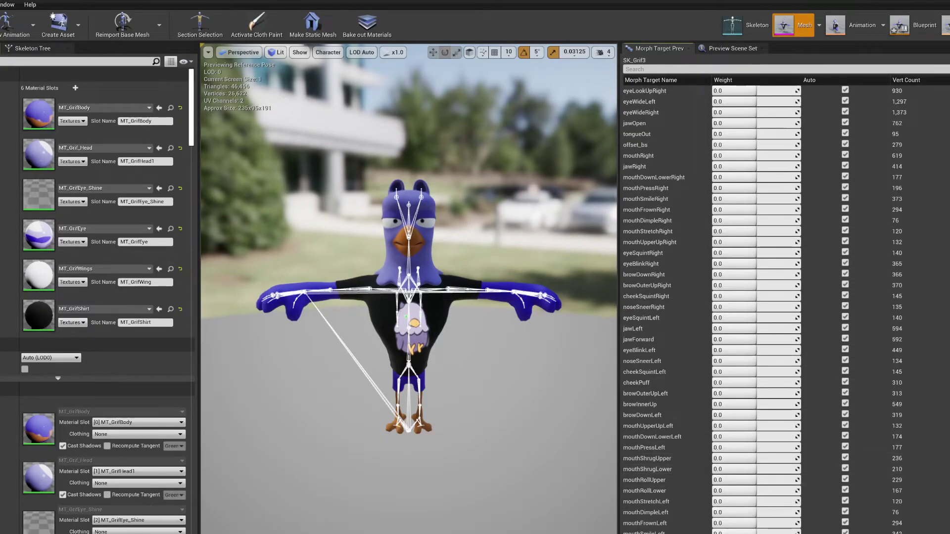
scroll(97, 297, down, 10)
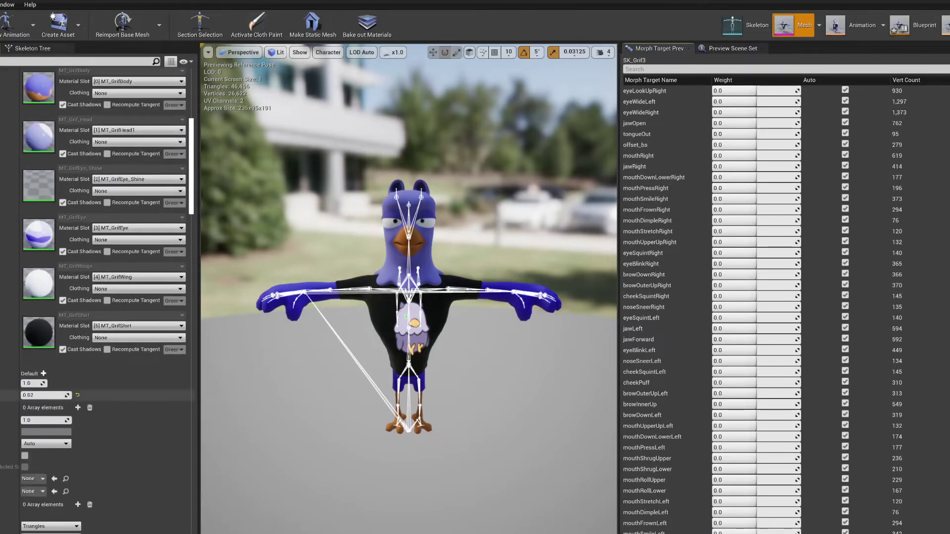
scroll(97, 297, down, 7)
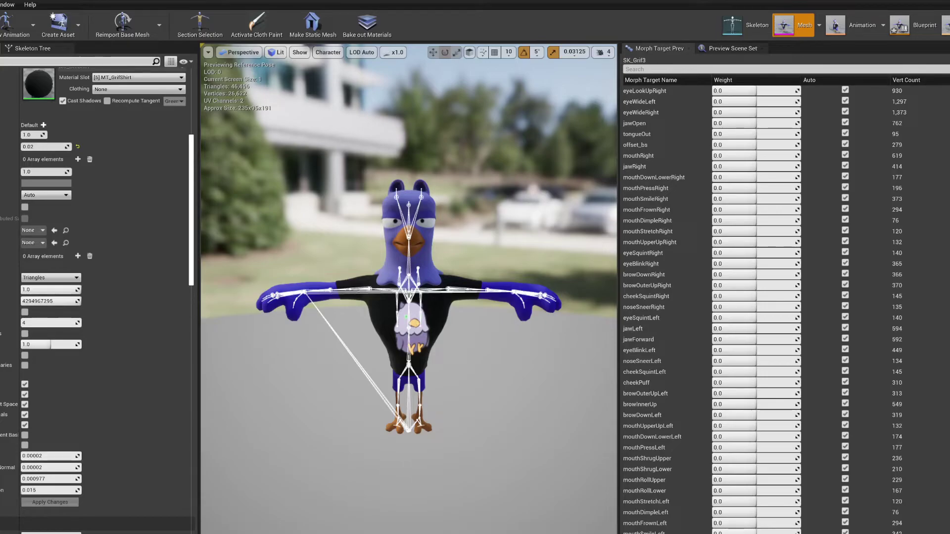
text(mor)
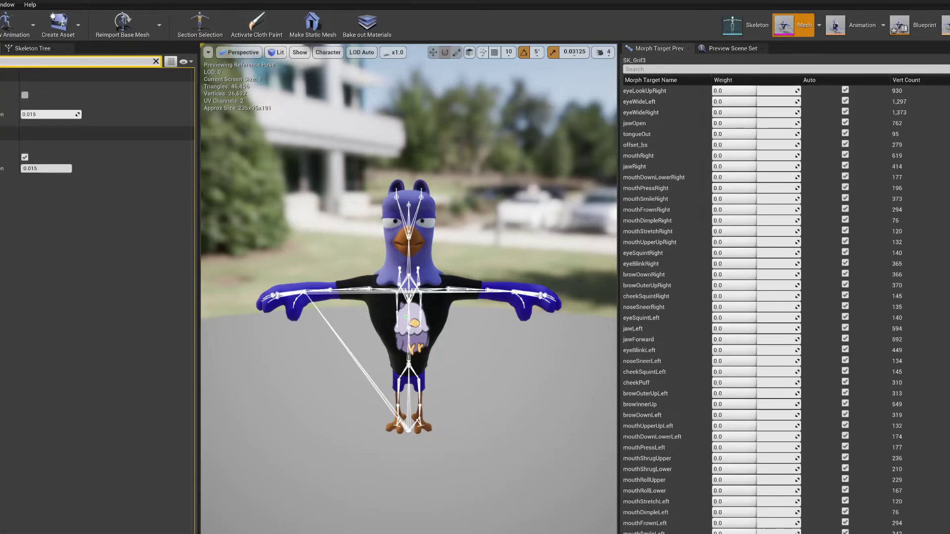